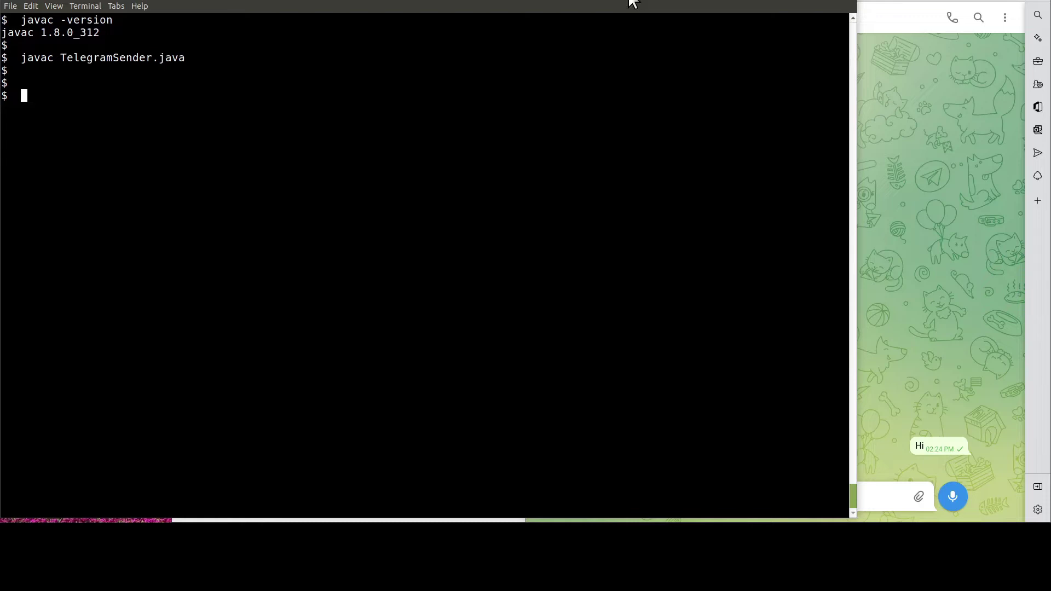
pyautogui.write('java TelegramSender')
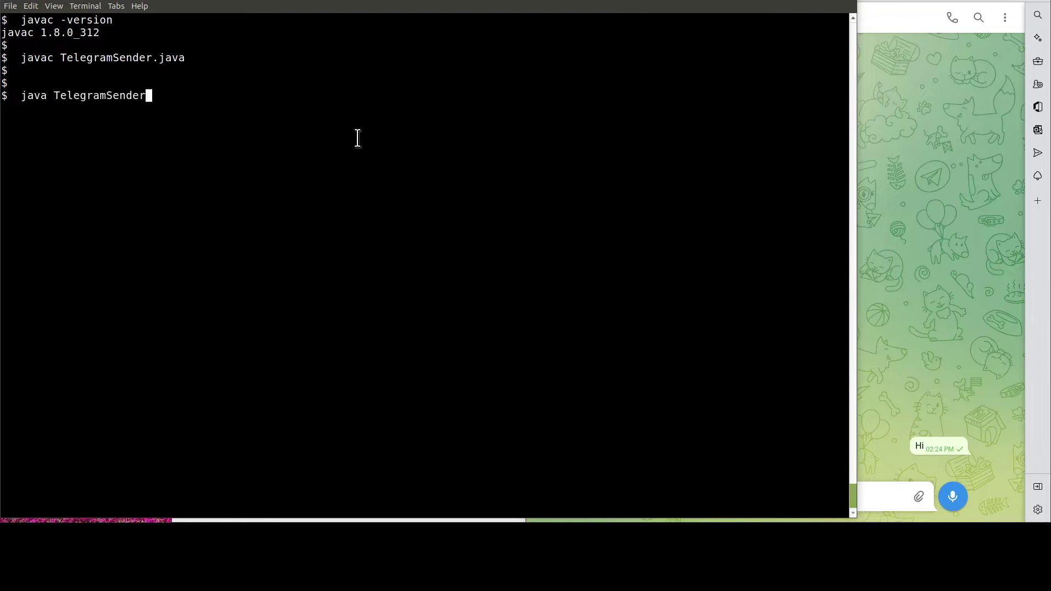
# Step: Run 'java TelegramSender' and bring the Telegram chat window to the front
pyautogui.press('Return')
pyautogui.click(978, 99)
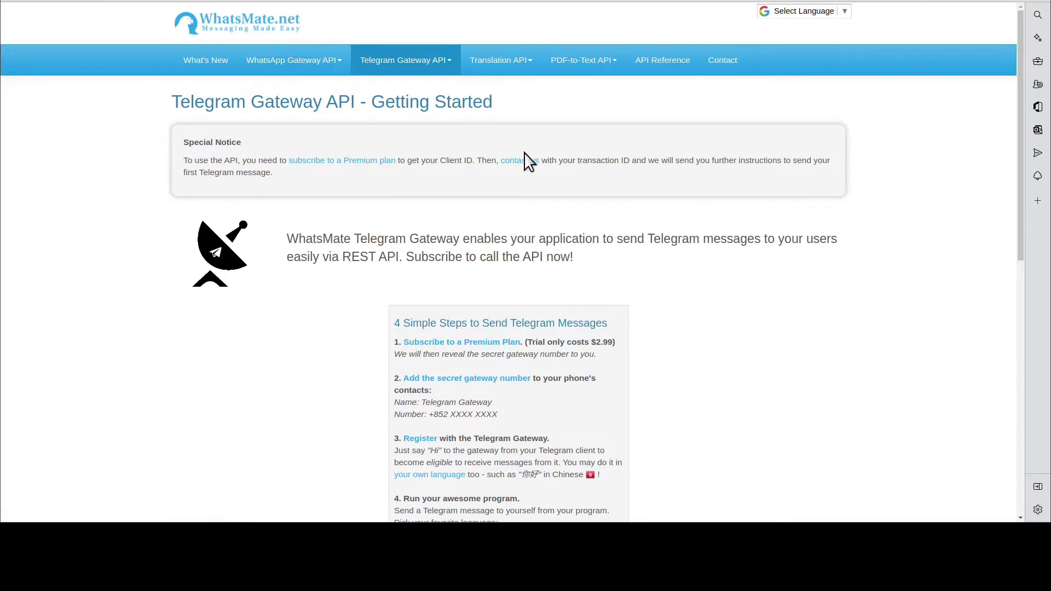
pyautogui.scroll(-3, 495, 174)
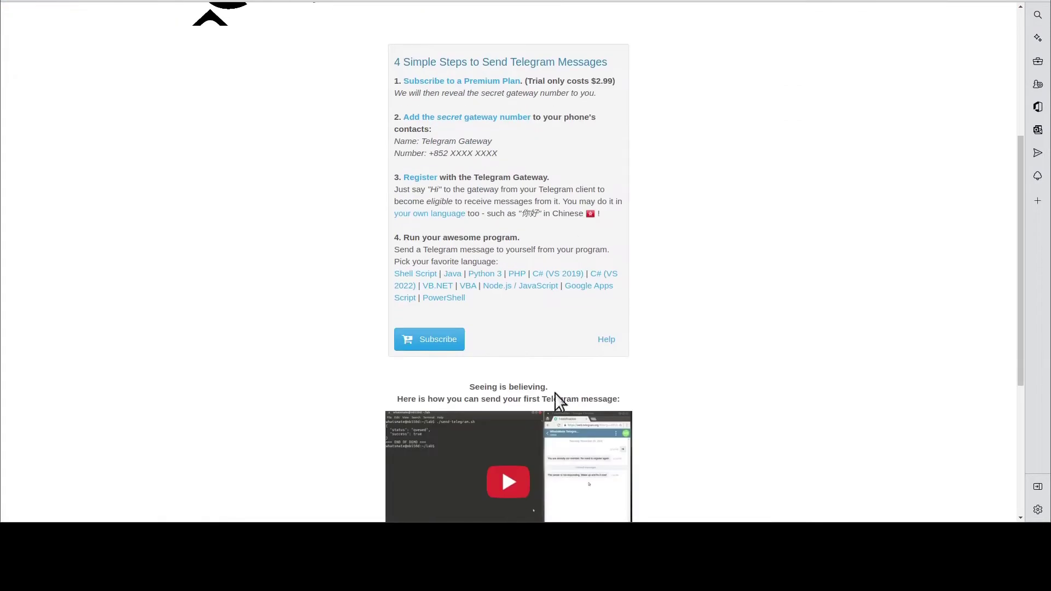
# Step: Go from the Getting Started page to the Telegram Gateway premium subscription page
pyautogui.click(453, 344)
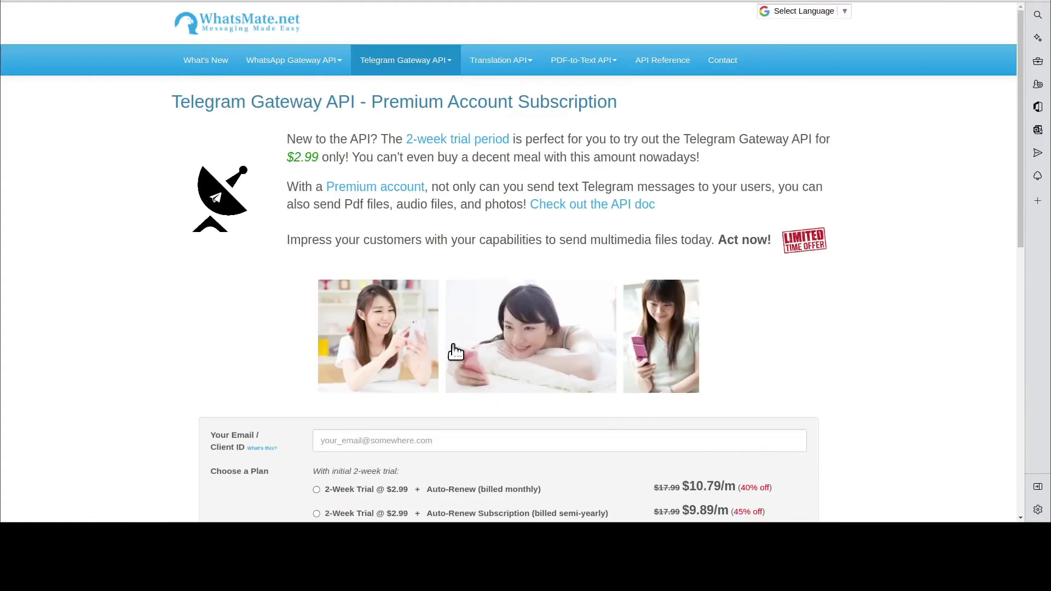
pyautogui.scroll(-2, 455, 352)
pyautogui.scroll(-2, 455, 351)
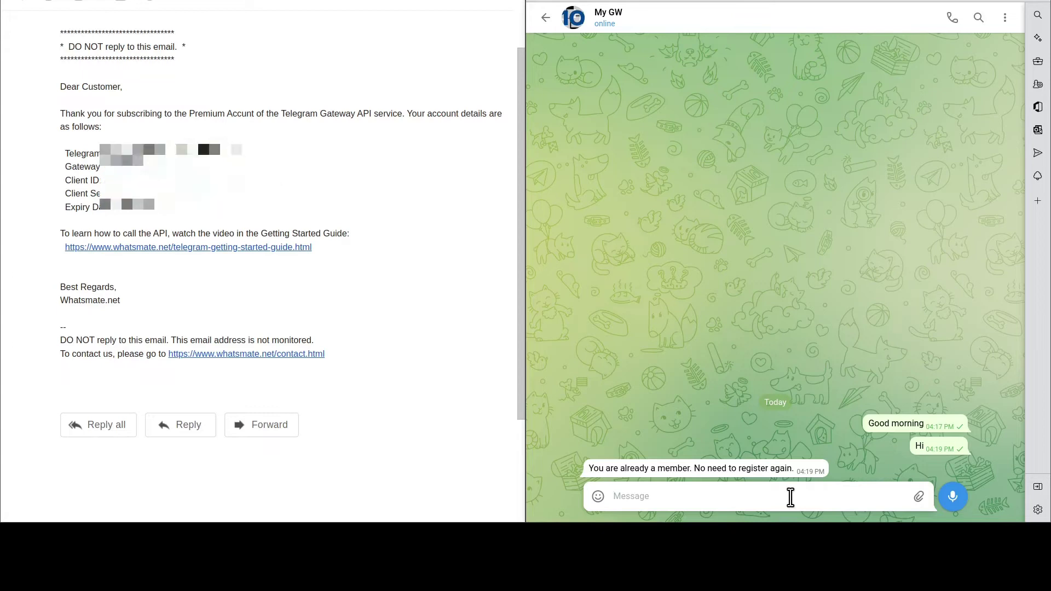
pyautogui.write('Hi')
# Step: Send 'Hi' to the My GW gateway chat
pyautogui.press('Return')
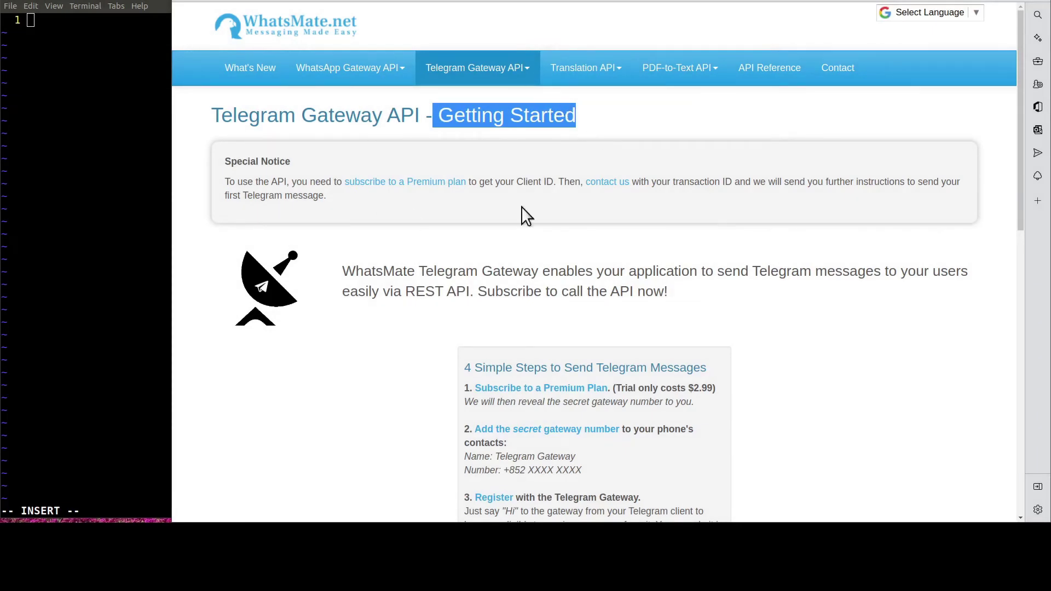
pyautogui.scroll(-1, 547, 242)
pyautogui.scroll(-3, 549, 251)
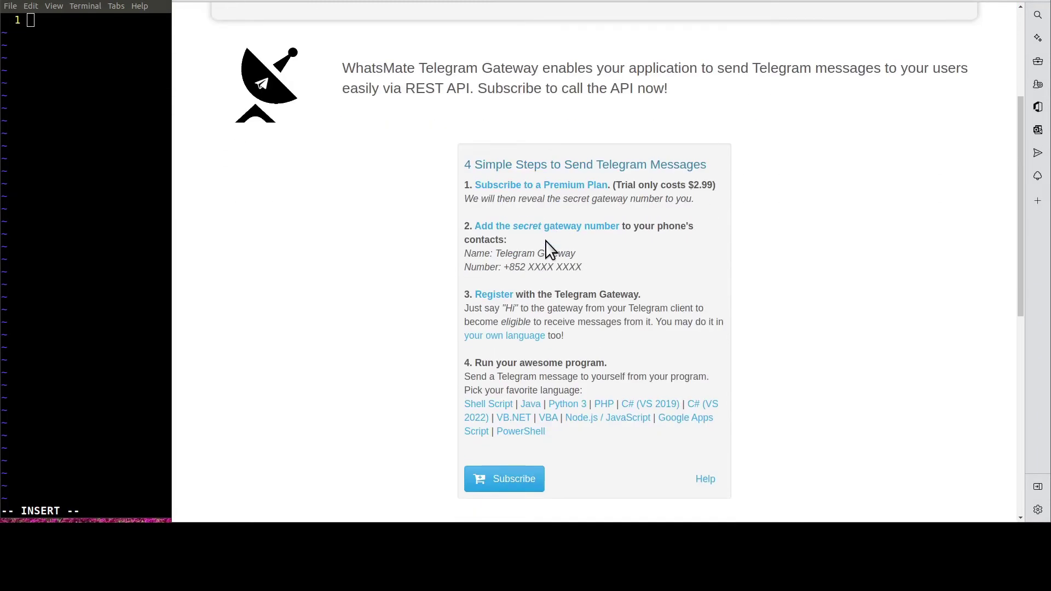
# Step: Open the Java Telegram guide, select the source's opening lines, and bring up the view-raw link's menu
pyautogui.click(536, 406)
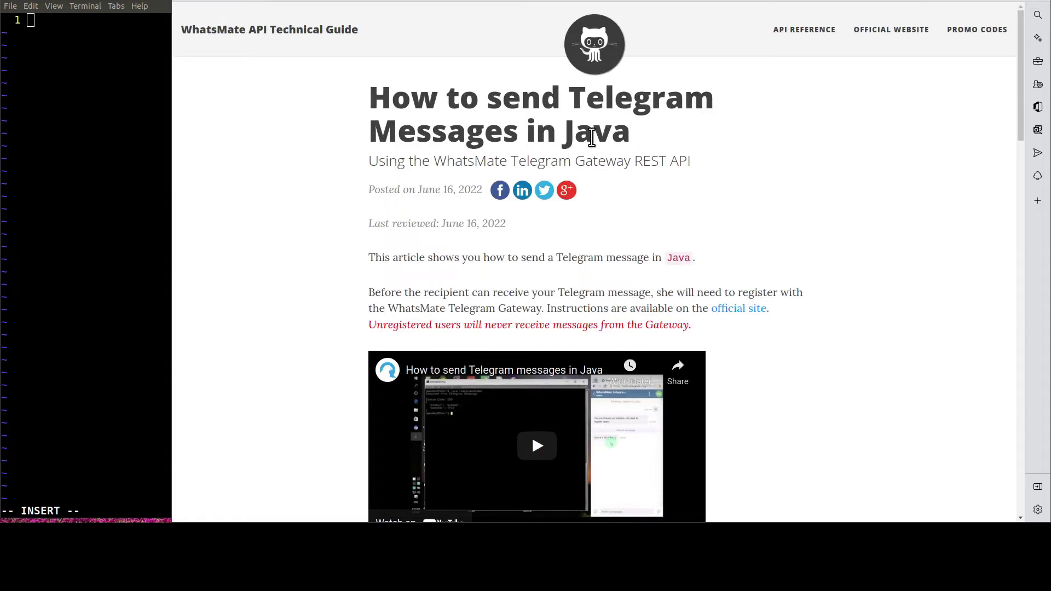
pyautogui.scroll(-2, 296, 271)
pyautogui.scroll(-2, 296, 272)
pyautogui.scroll(-1, 298, 270)
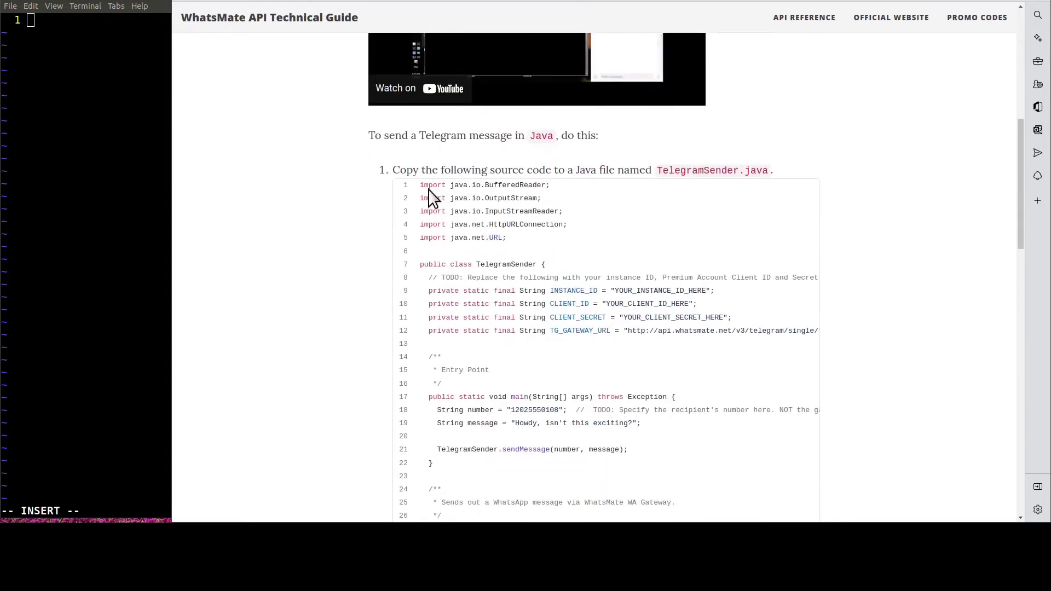
pyautogui.moveTo(422, 184)
pyautogui.mouseDown()
pyautogui.moveTo(571, 369)
pyautogui.moveTo(580, 398)
pyautogui.mouseUp()
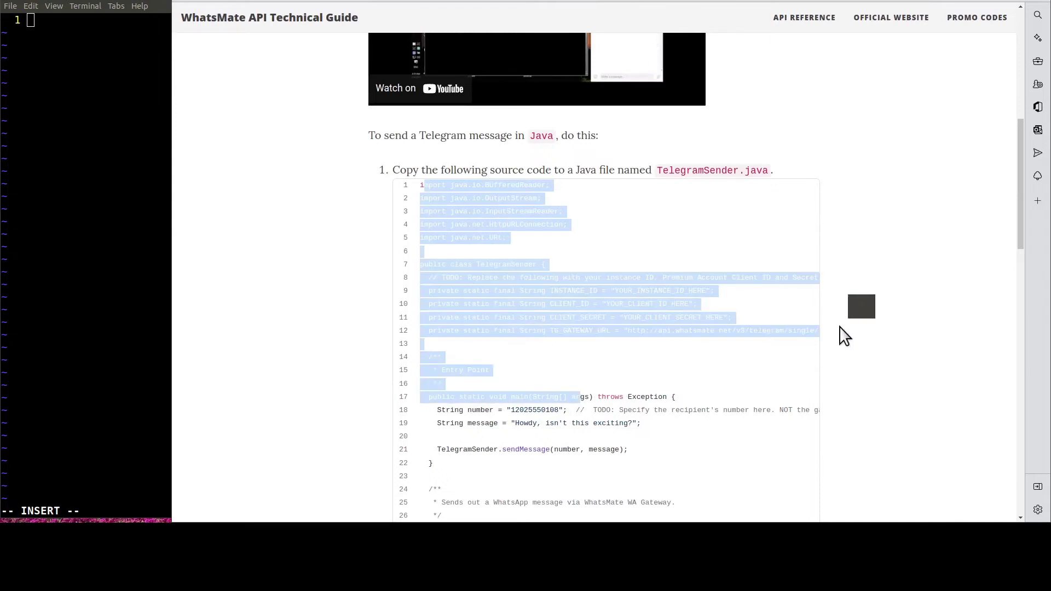
pyautogui.scroll(-5, 840, 335)
pyautogui.scroll(-5, 842, 332)
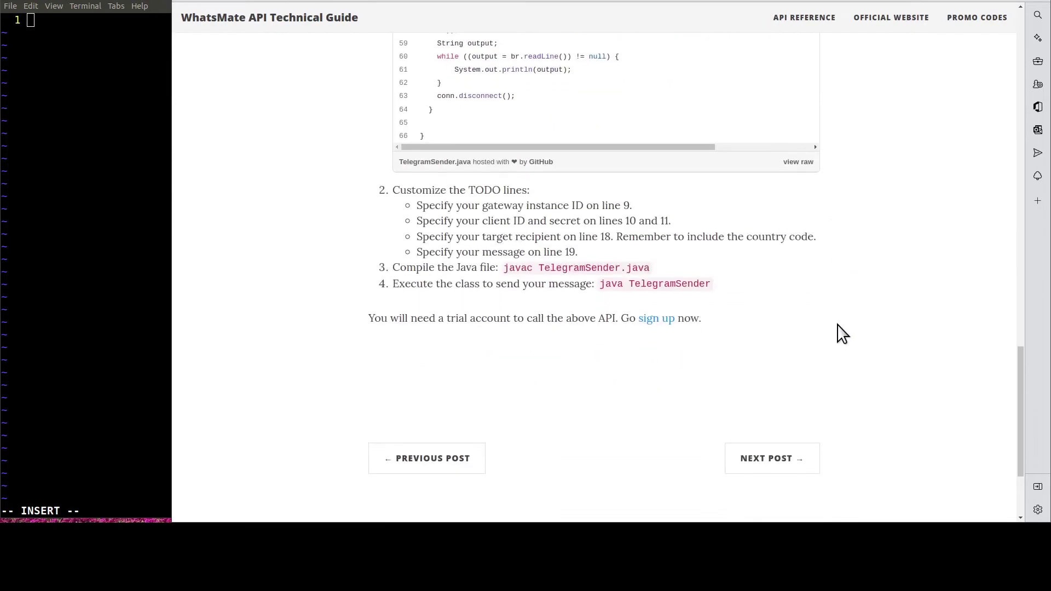
pyautogui.rightClick(798, 169)
# Step: Paste the raw TelegramSender.java source into vim and select the placeholder credential lines 9–11
pyautogui.click(825, 175)
pyautogui.hotkey('ctrl', 'a')
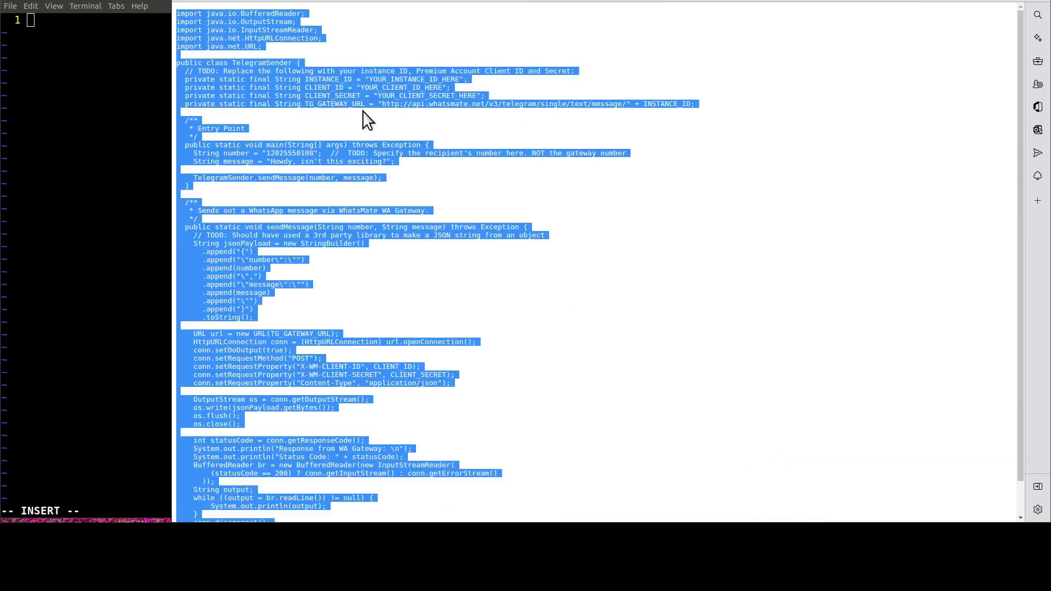
pyautogui.click(53, 96)
pyautogui.hotkey('ctrl', 'shift', 'v')
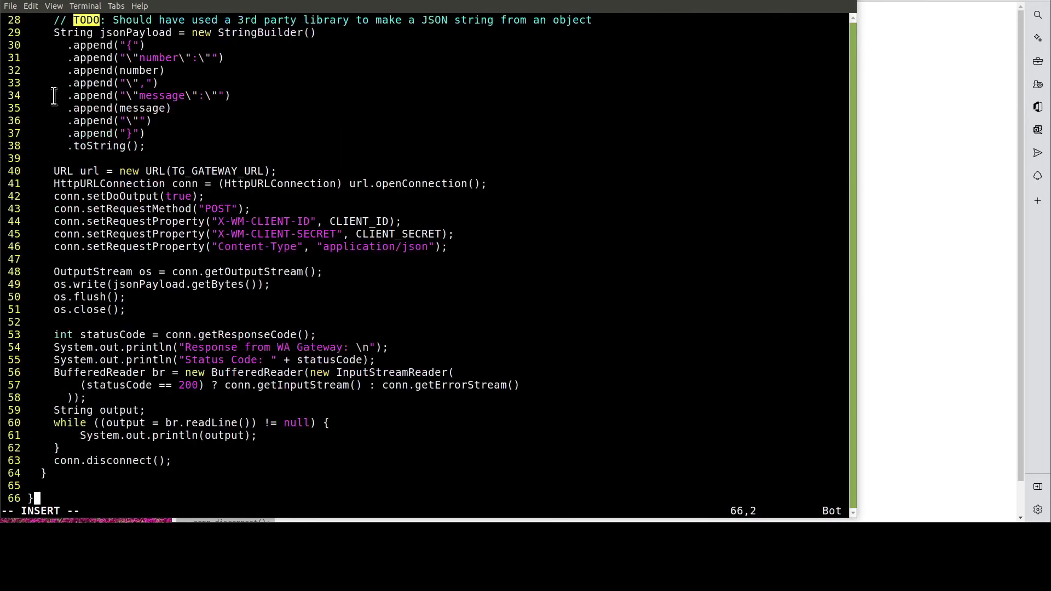
pyautogui.press('Escape')
pyautogui.press('g')
pyautogui.press('g')
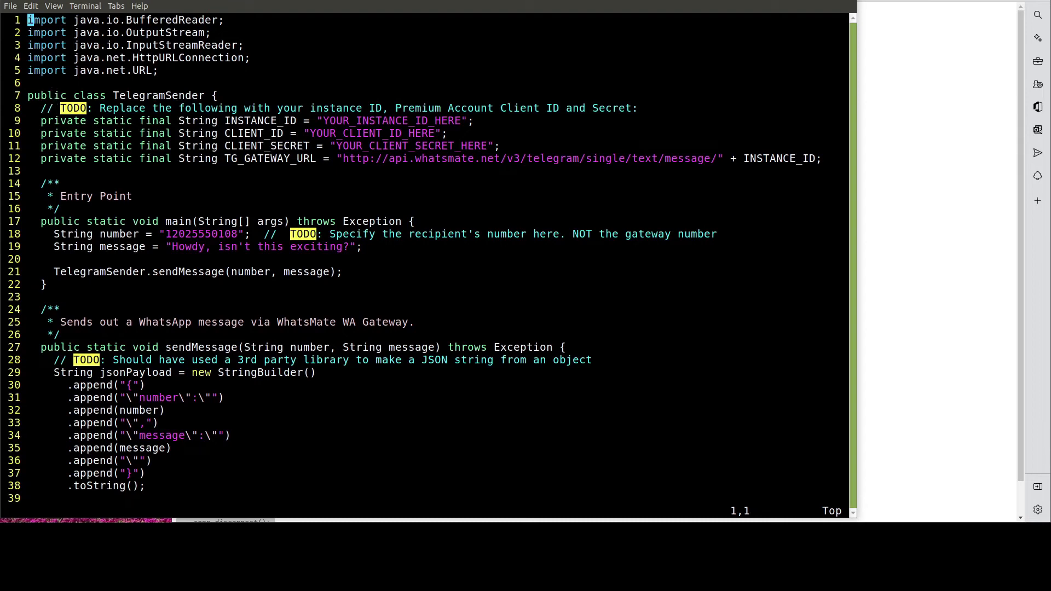
pyautogui.moveTo(566, 146); pyautogui.dragTo(3, 123)
pyautogui.write('javac TelegramSender.java')
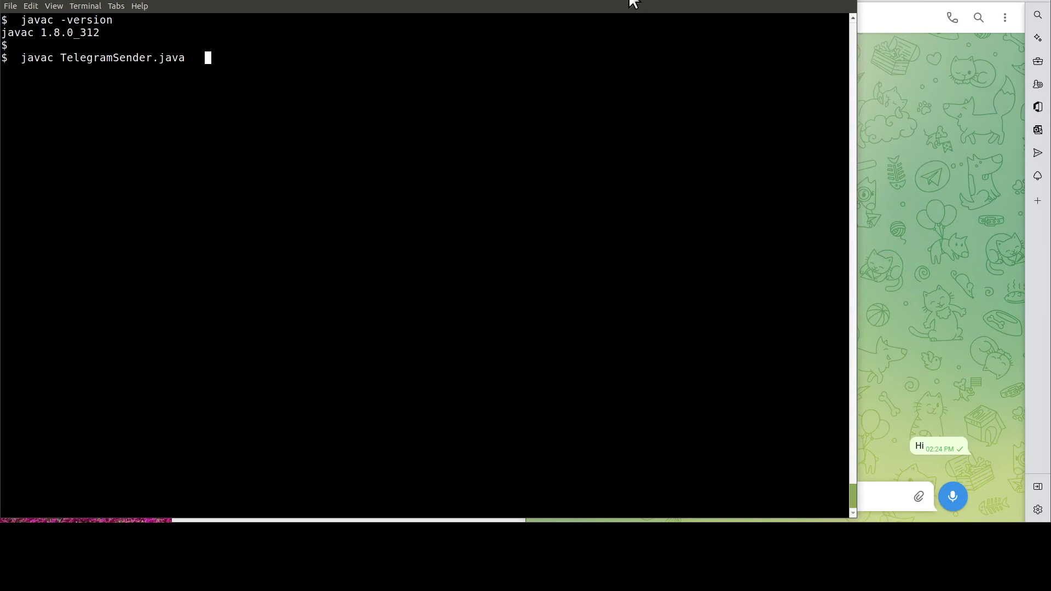
# Step: Compile with 'javac TelegramSender.java', then run 'java TelegramSender'
pyautogui.press('Return')
pyautogui.press('Return')
pyautogui.press('Return')
pyautogui.write('java TelegramSender')
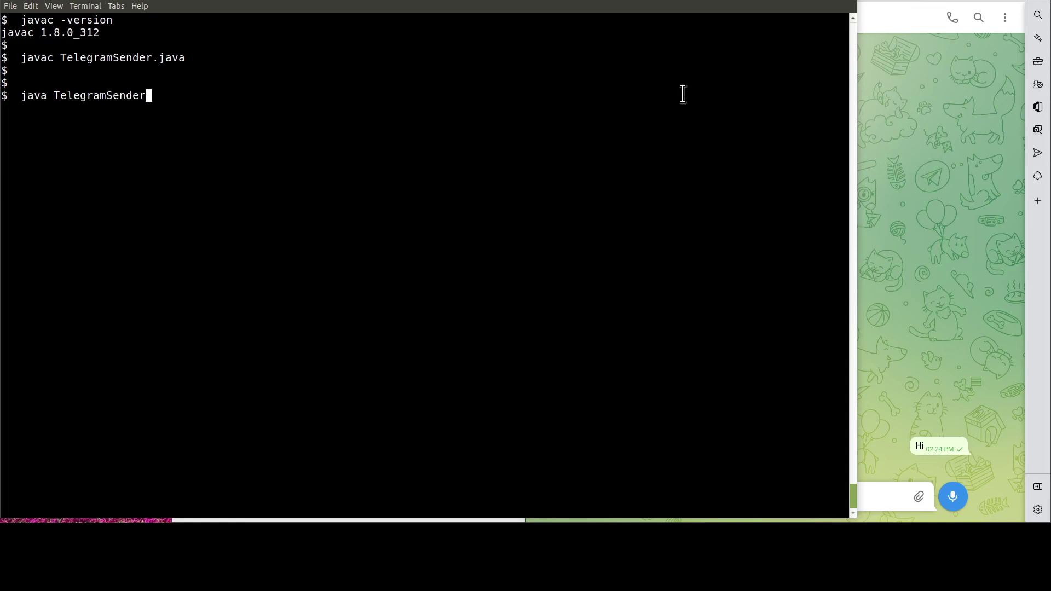
pyautogui.press('Return')
# Step: Bring the My GW Telegram chat forward to watch for 'Howdy, isn't this exciting?'
pyautogui.click(978, 100)
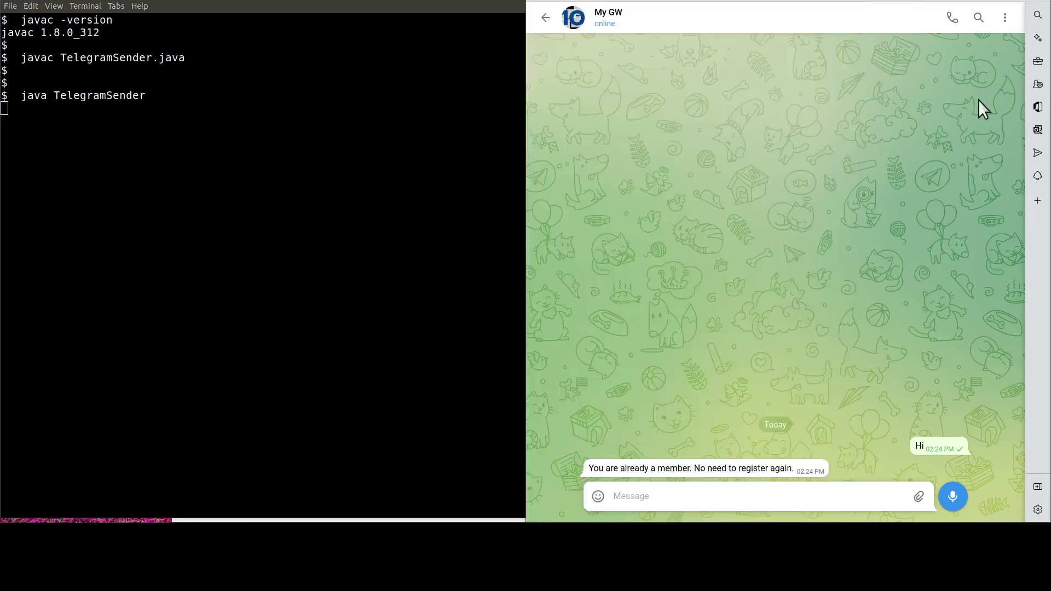